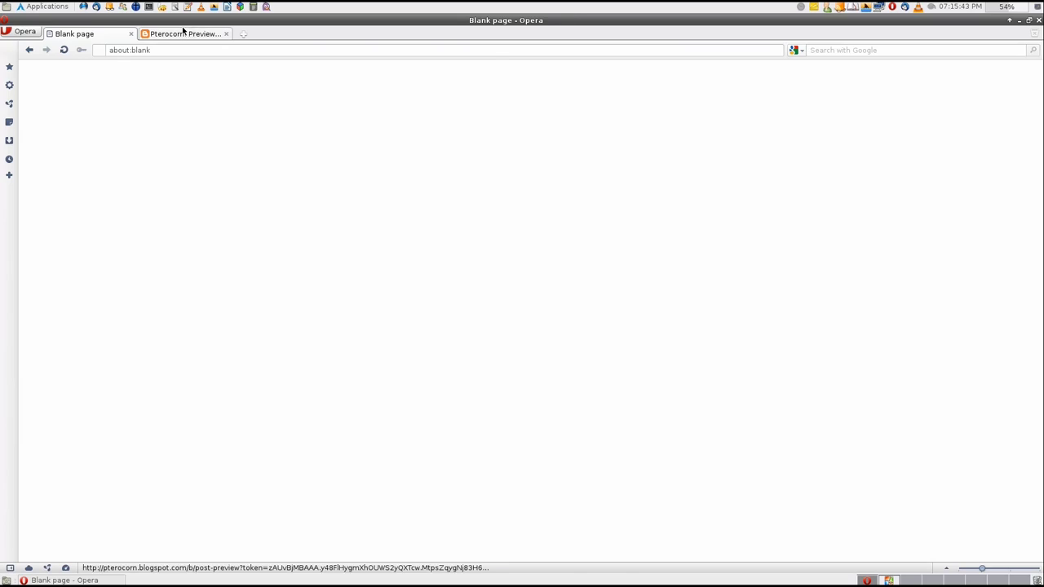
Step: Download ponify0.93.js from the Pterocorn Ponify post and save it to the userscripts folder
{"action": "left_click", "coordinate": [185, 32]}
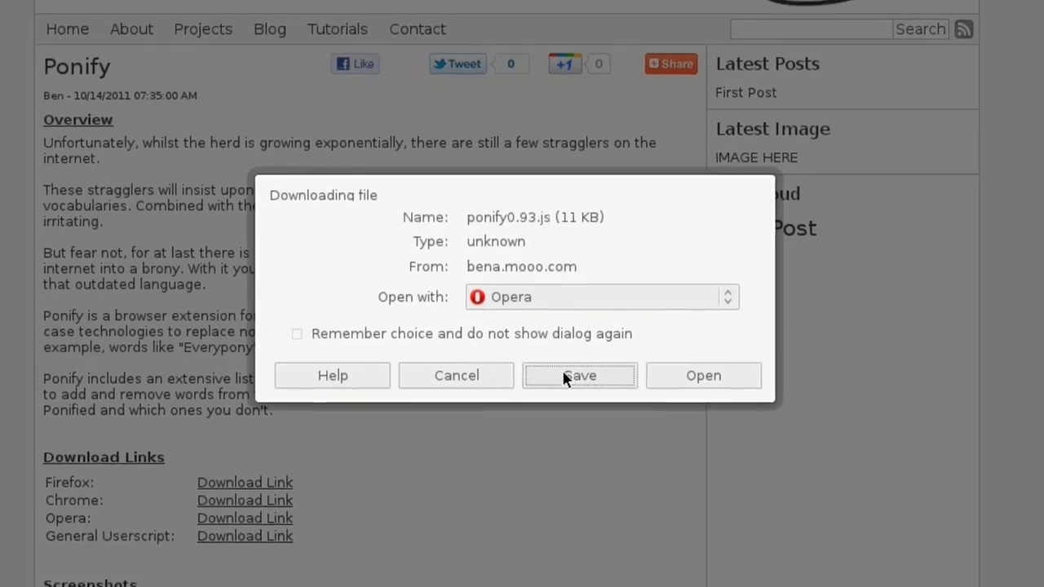
{"action": "left_click", "coordinate": [562, 377]}
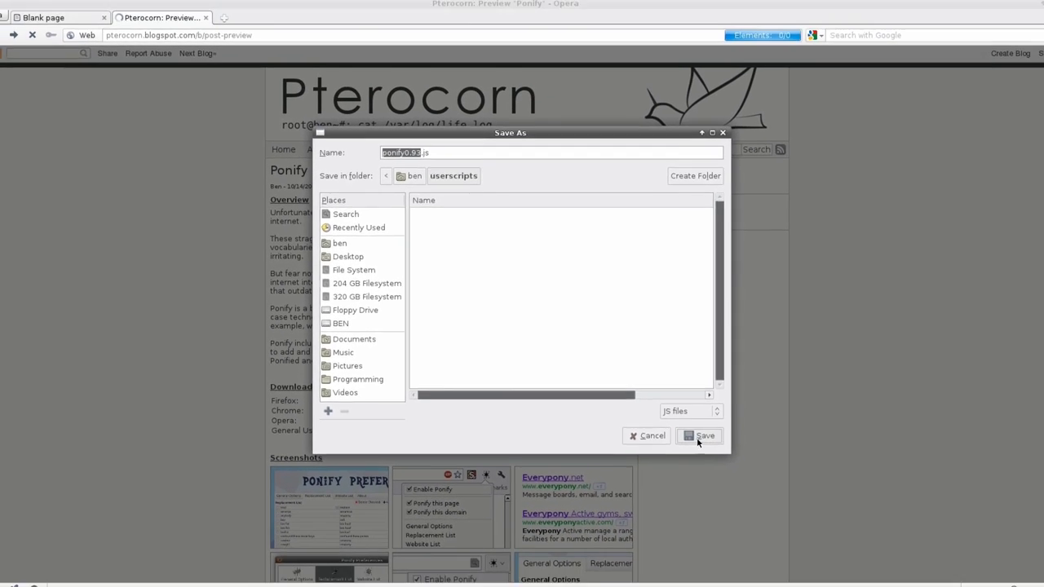
{"action": "left_click", "coordinate": [696, 435]}
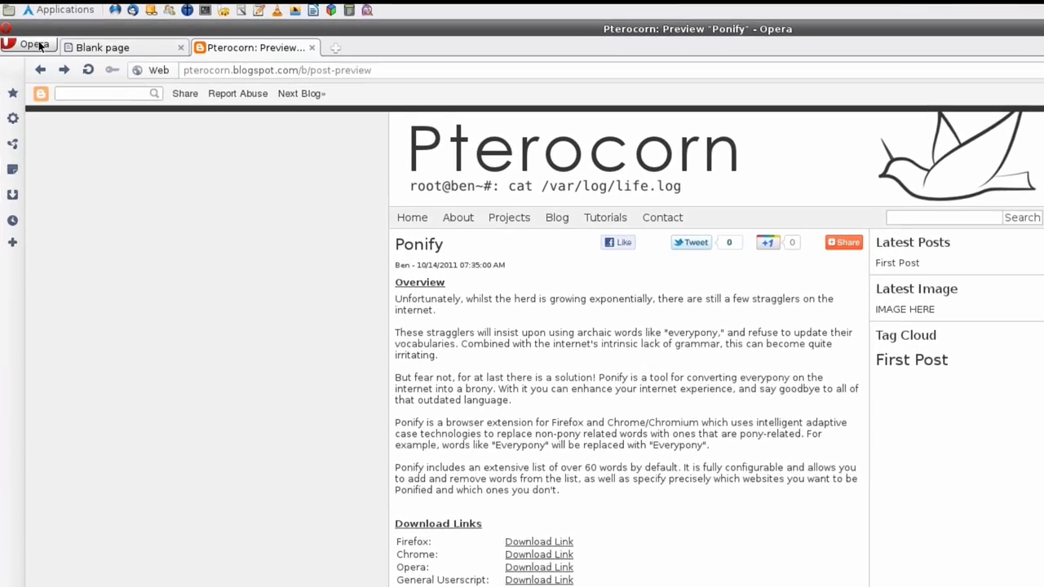
Step: Set Opera's user JavaScript folder to /home/ben/userscripts under Preferences > Advanced > Content
{"action": "left_click", "coordinate": [25, 34]}
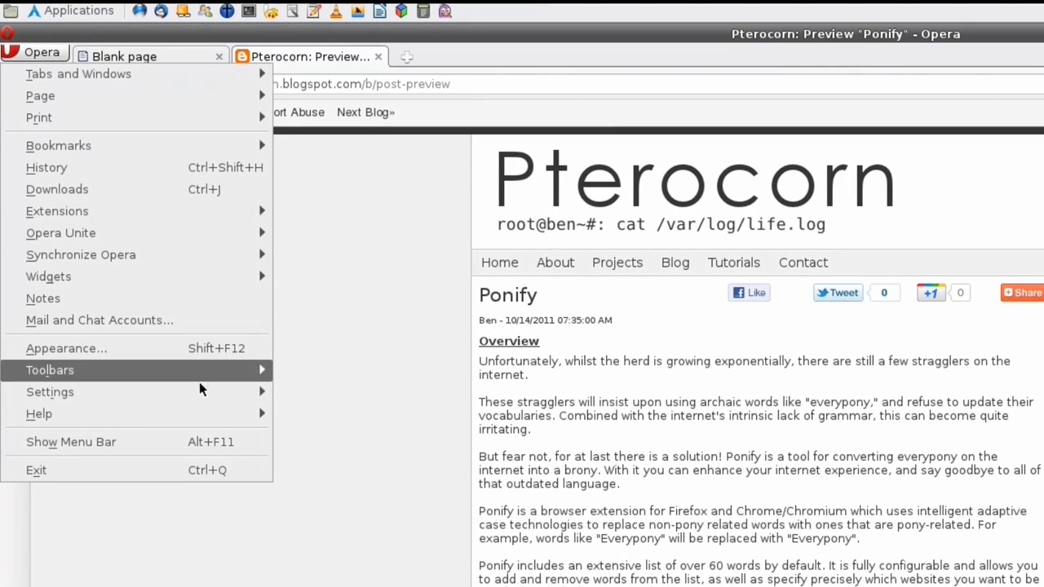
{"action": "mouse_move", "coordinate": [49, 391]}
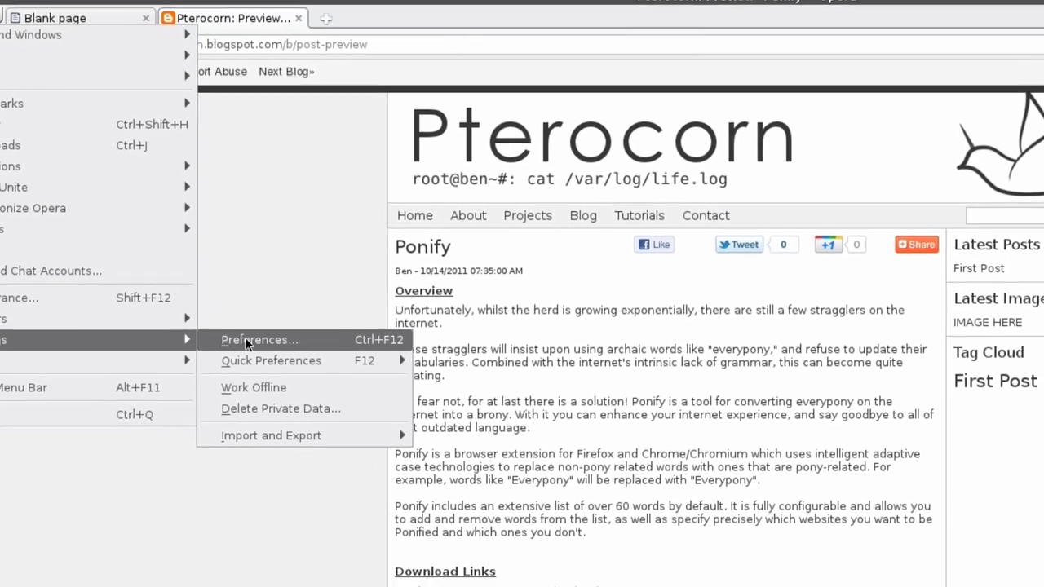
{"action": "left_click", "coordinate": [318, 392]}
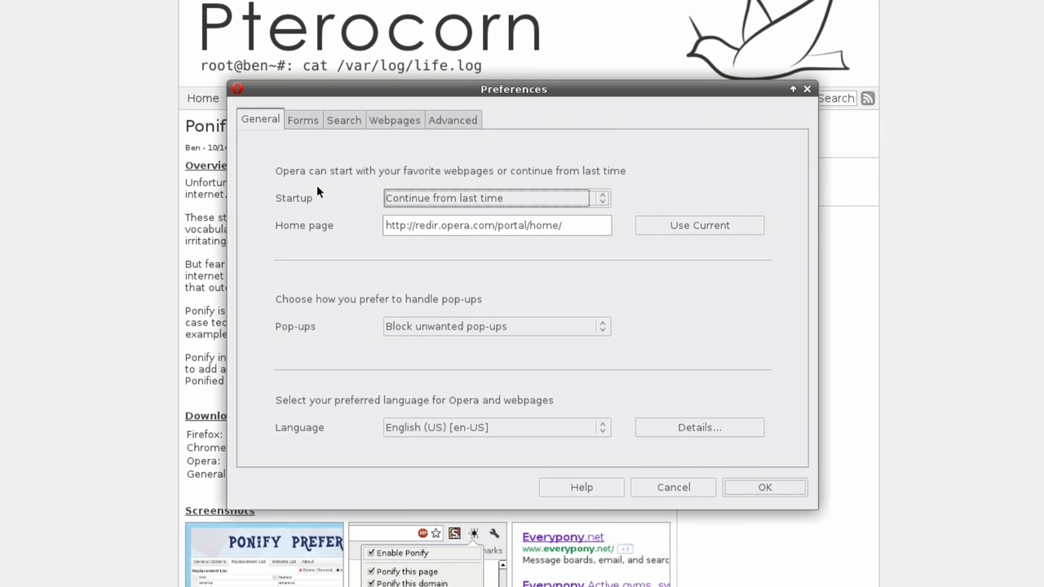
{"action": "left_click", "coordinate": [447, 121]}
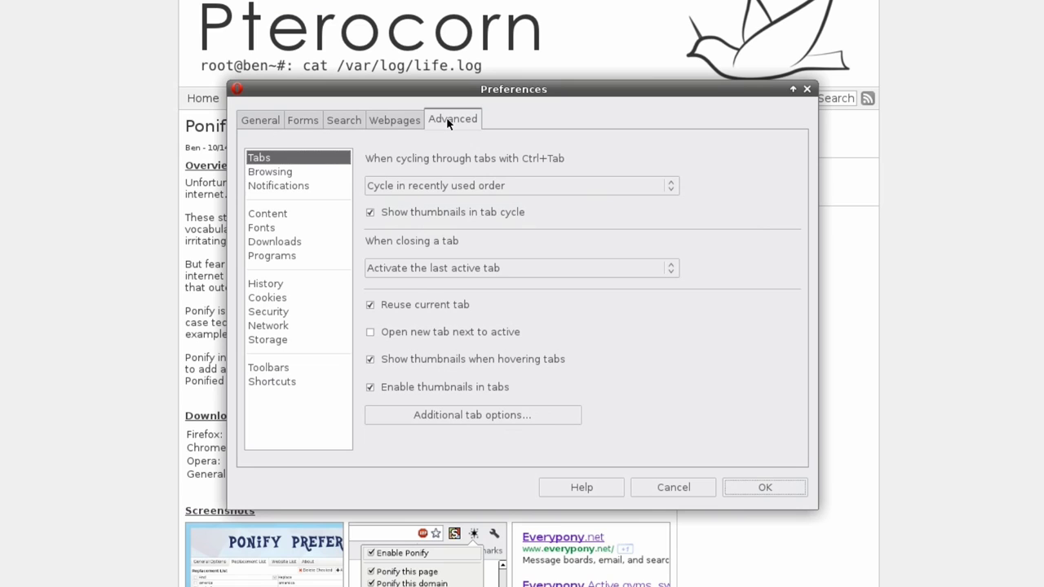
{"action": "left_click", "coordinate": [270, 214]}
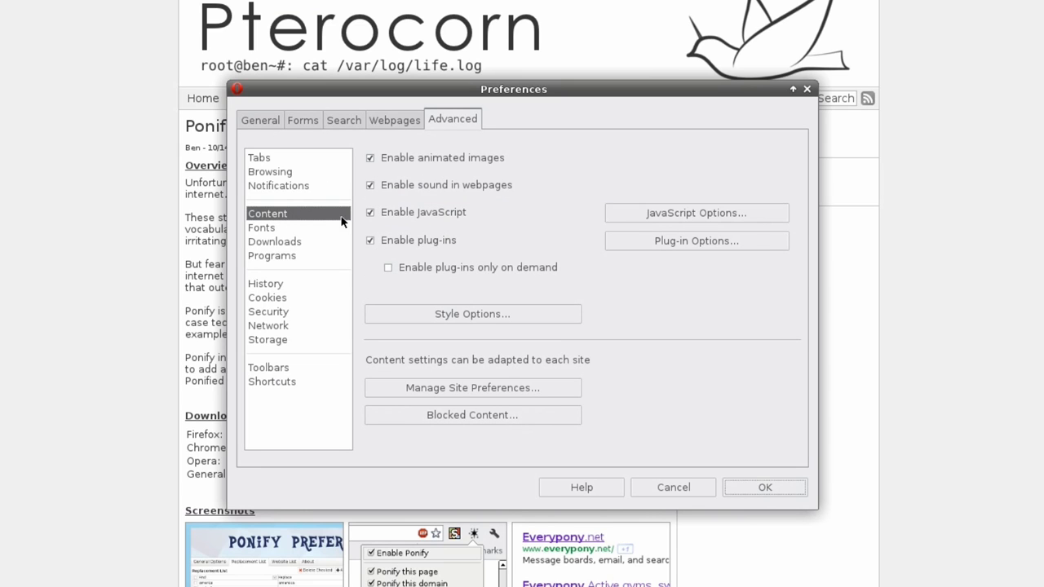
{"action": "left_click", "coordinate": [662, 217]}
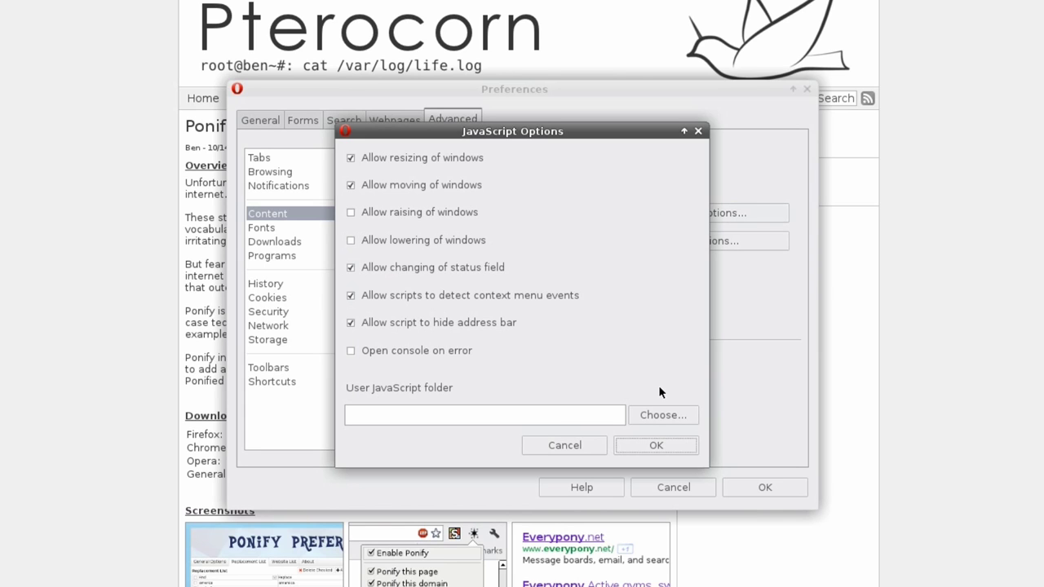
{"action": "left_click", "coordinate": [661, 415]}
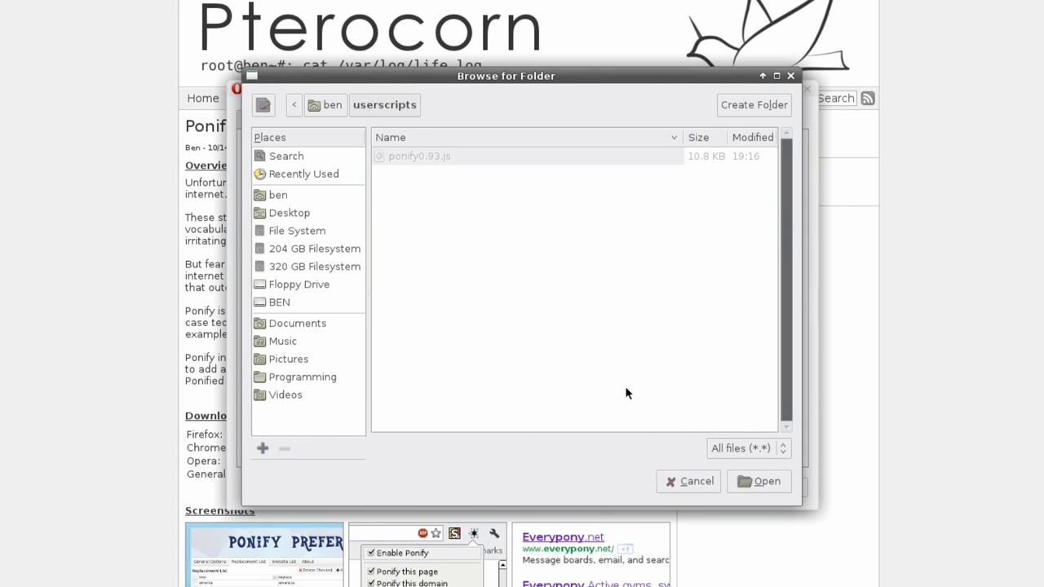
{"action": "left_click", "coordinate": [760, 484]}
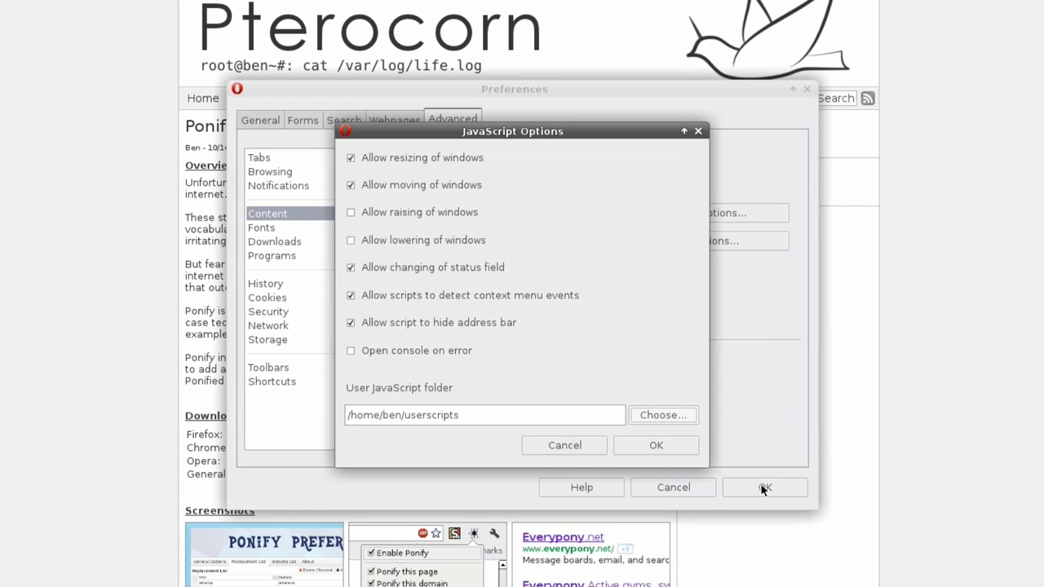
{"action": "left_click", "coordinate": [670, 445]}
{"action": "left_click", "coordinate": [758, 482]}
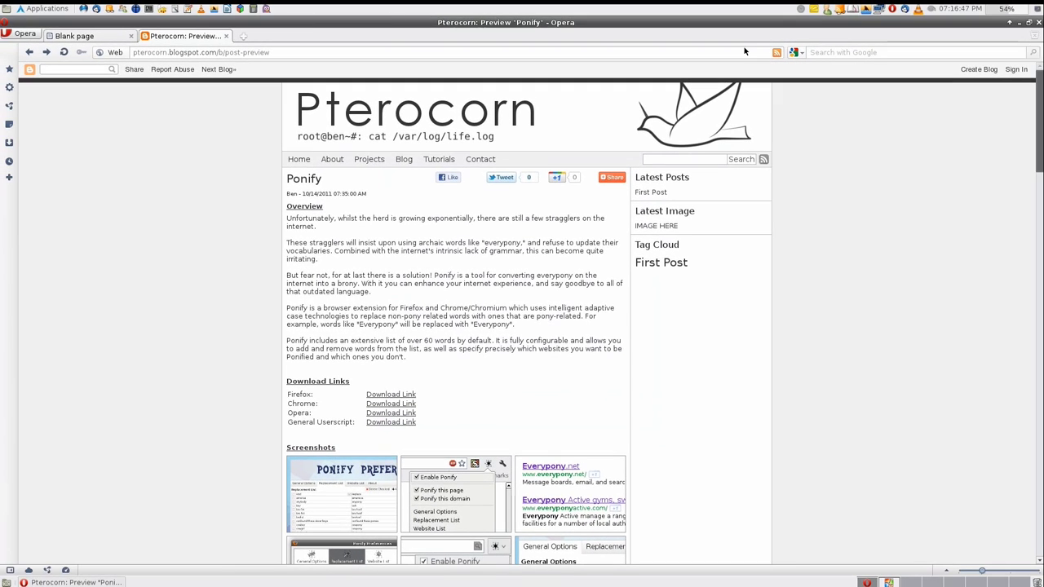
Step: Search Google for 'everyone' to see Ponify's replacement in the results
{"action": "left_click", "coordinate": [819, 48]}
{"action": "type", "text": "every"}
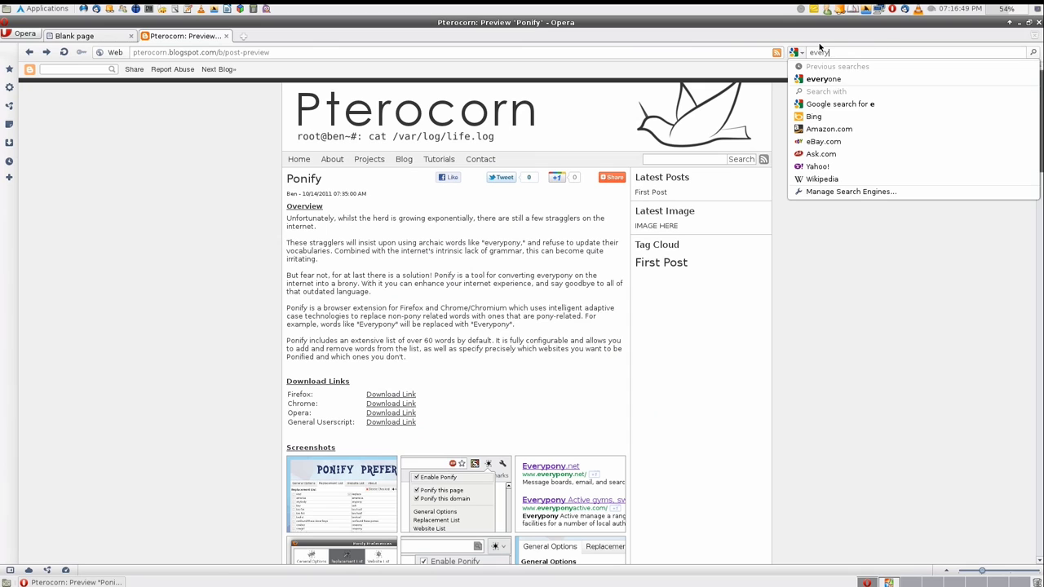
{"action": "type", "text": "one"}
{"action": "key", "text": "Return"}
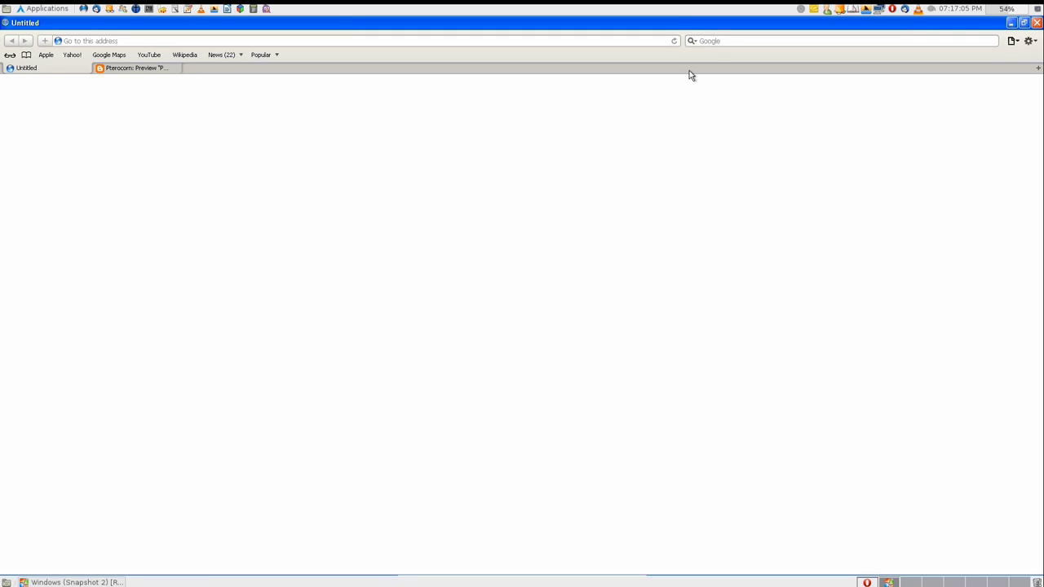
Step: Search Google for 'ninjakit'
{"action": "left_click", "coordinate": [715, 40]}
{"action": "type", "text": "ninjakit"}
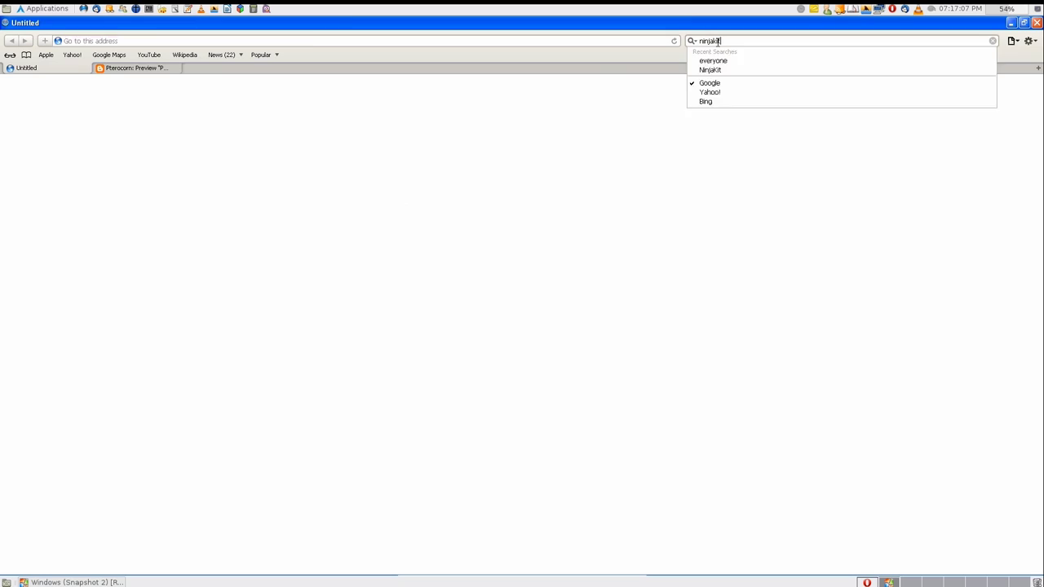
{"action": "key", "text": "Return"}
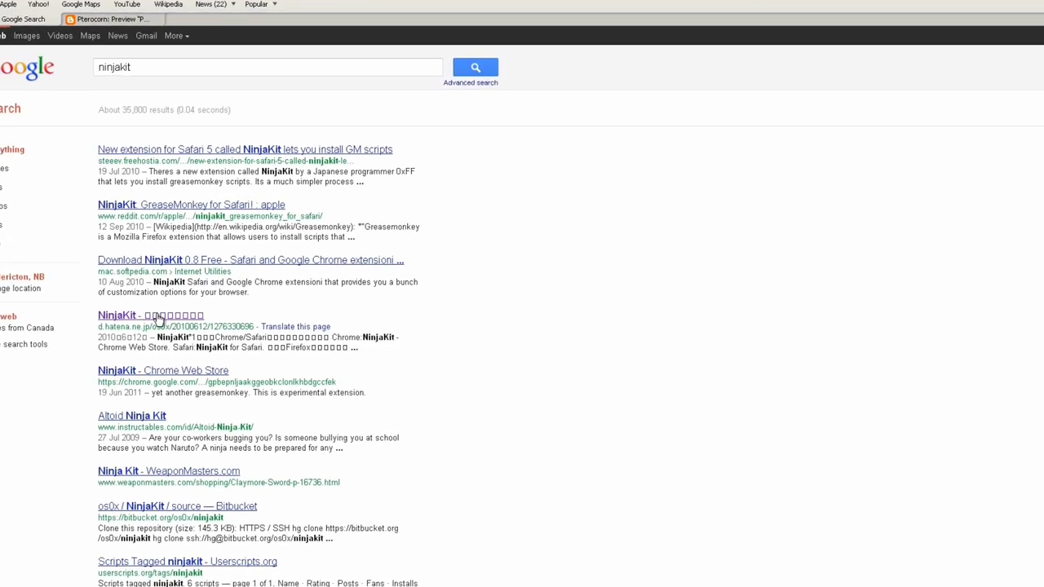
Step: Download NinjaKit for Safari from the hatena page and install the extension
{"action": "left_click", "coordinate": [176, 327]}
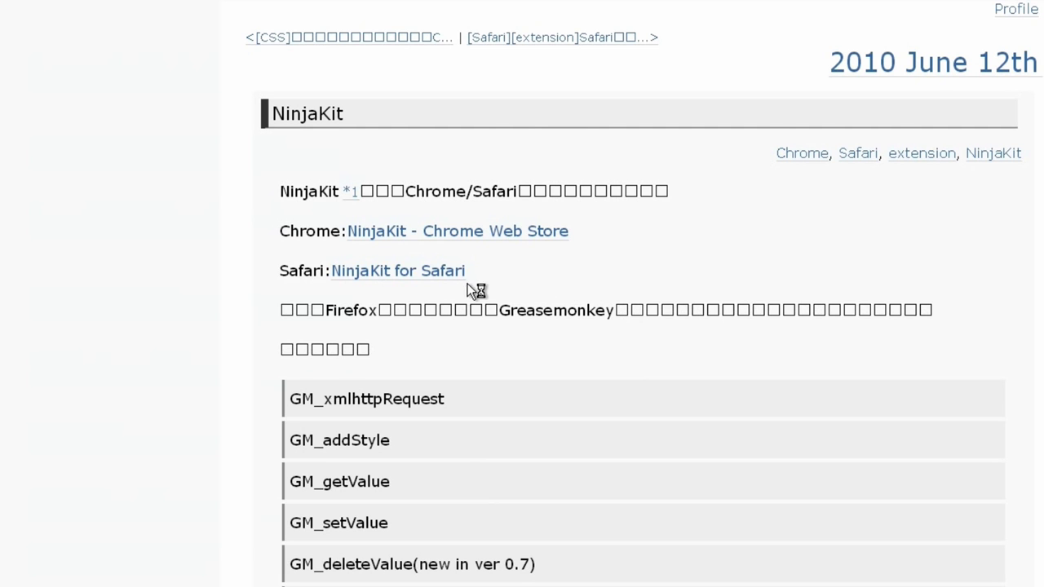
{"action": "left_click", "coordinate": [420, 274]}
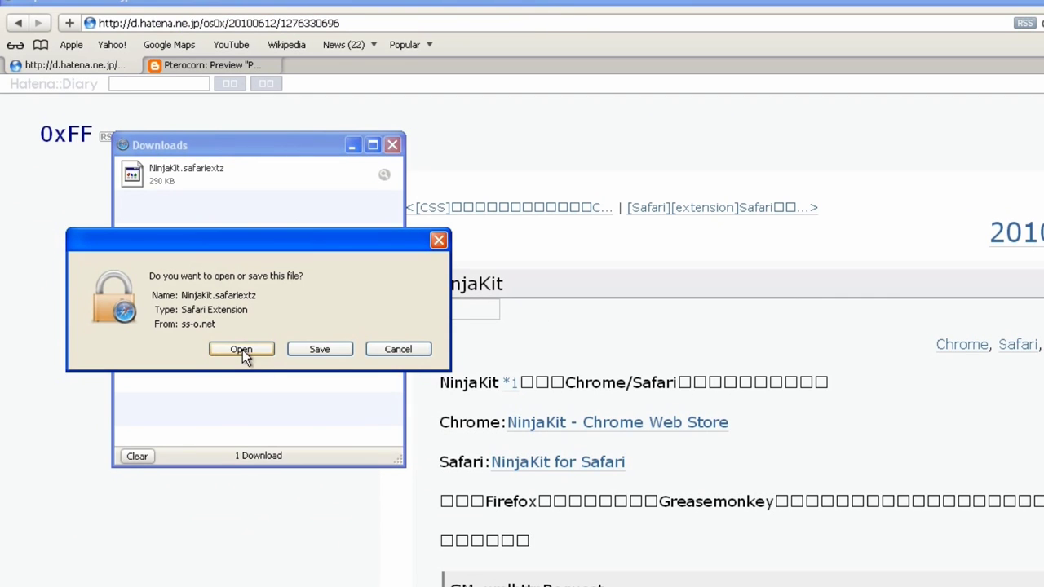
{"action": "left_click", "coordinate": [242, 350]}
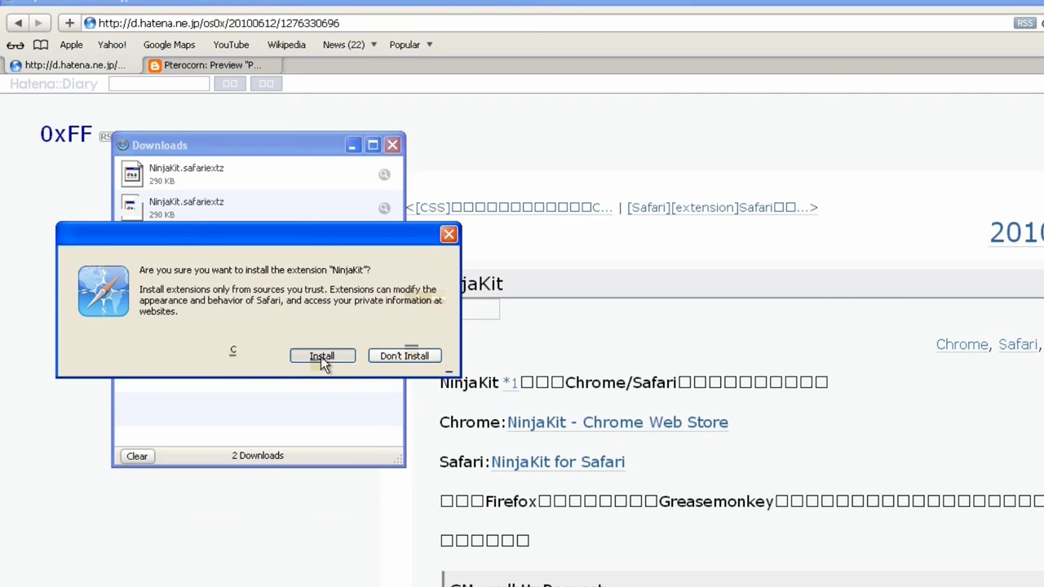
{"action": "left_click", "coordinate": [321, 356]}
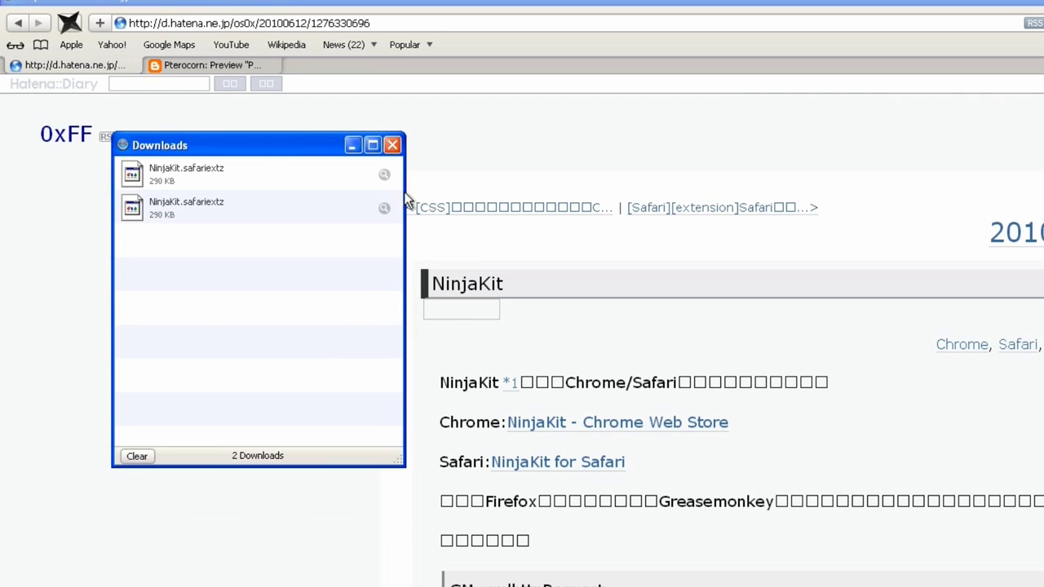
{"action": "left_click", "coordinate": [395, 145]}
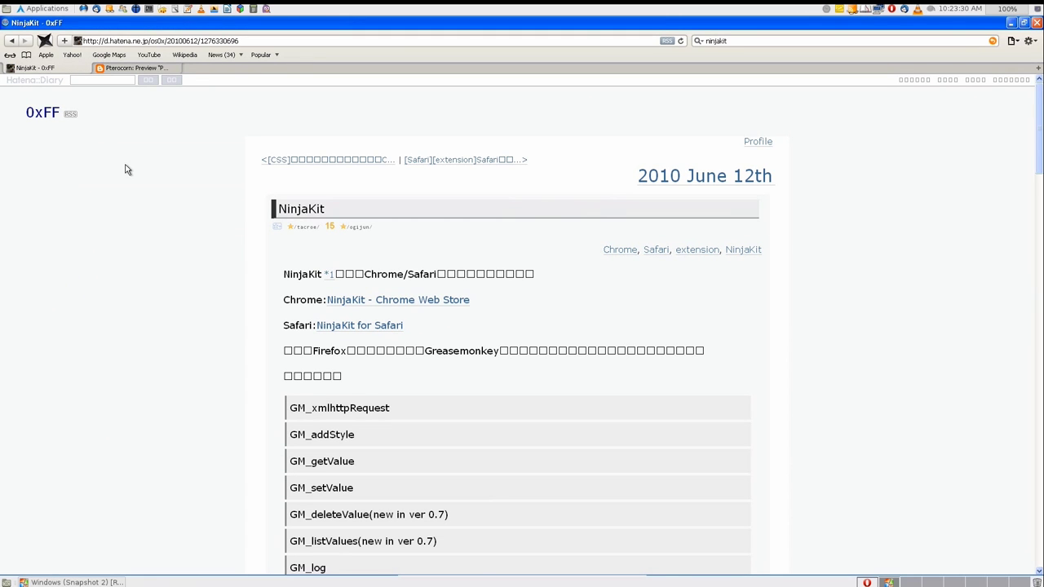
Step: Install the Ponify userscript from the Pterocorn blog post's download link
{"action": "left_click", "coordinate": [139, 69]}
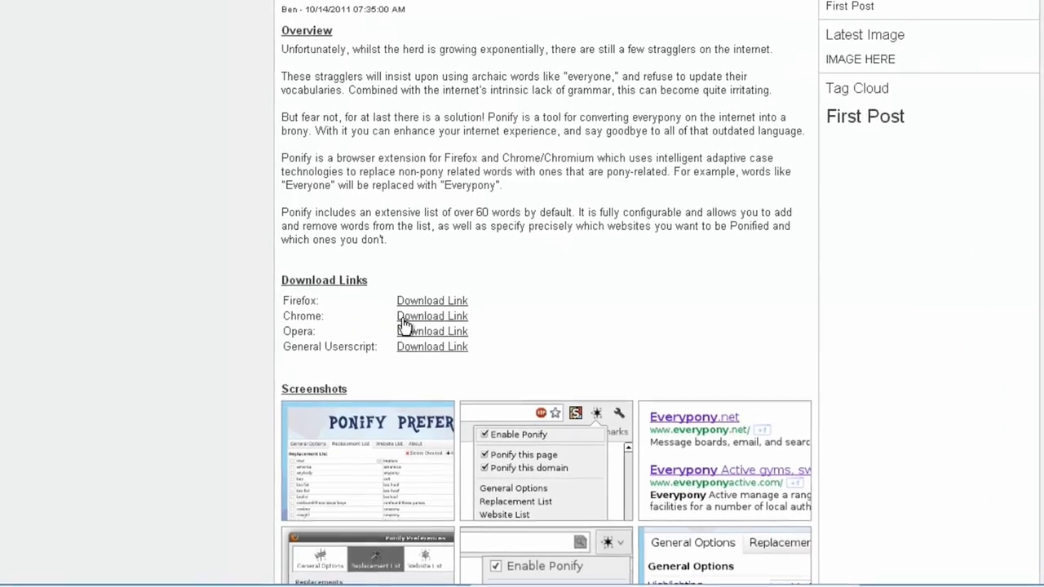
{"action": "left_click", "coordinate": [420, 346]}
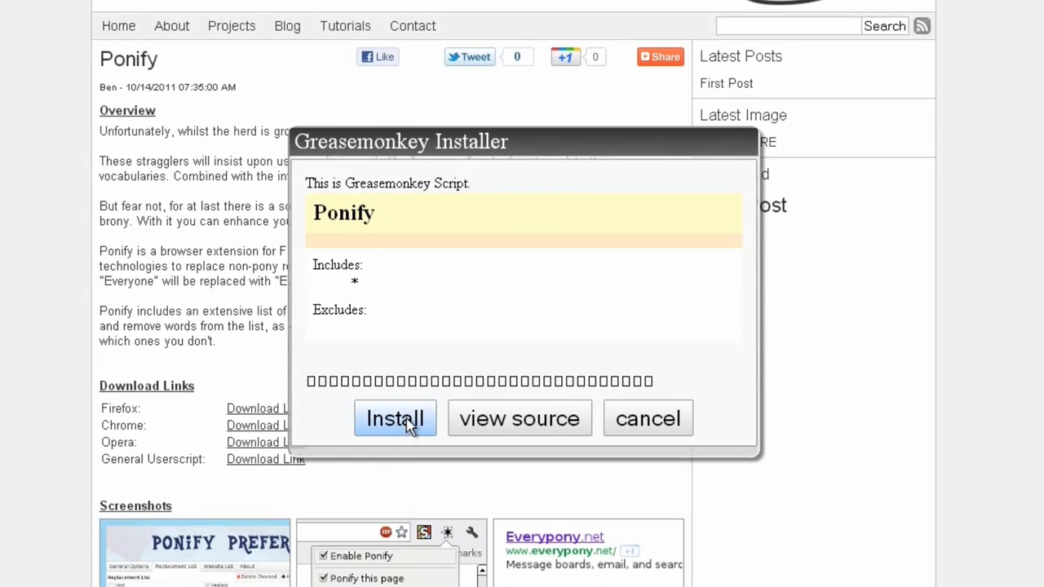
{"action": "left_click", "coordinate": [406, 416]}
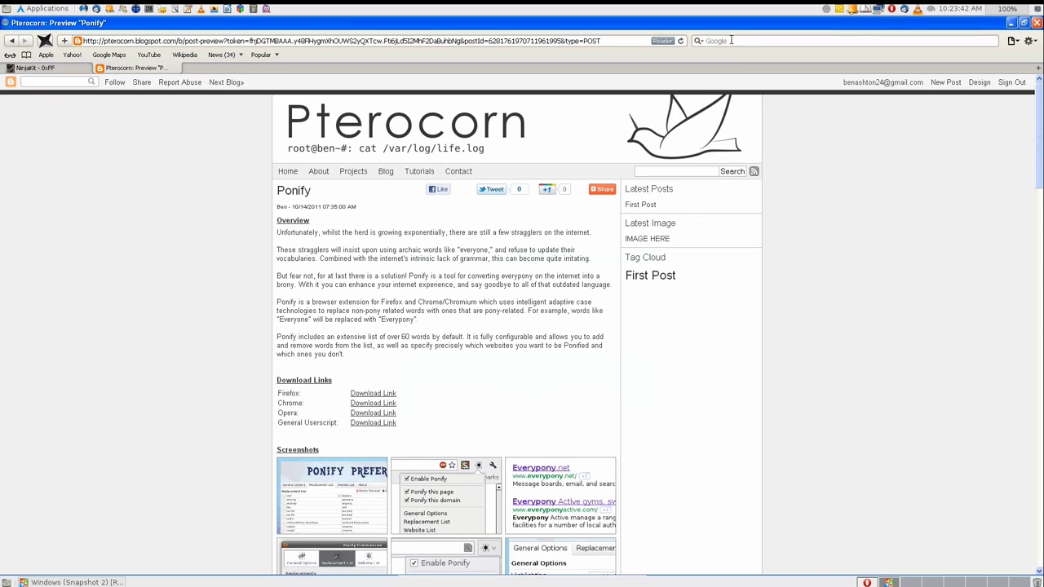
Step: Search Google for 'everyone' to confirm results now read 'everypony'
{"action": "left_click", "coordinate": [731, 41]}
{"action": "type", "text": "everyone"}
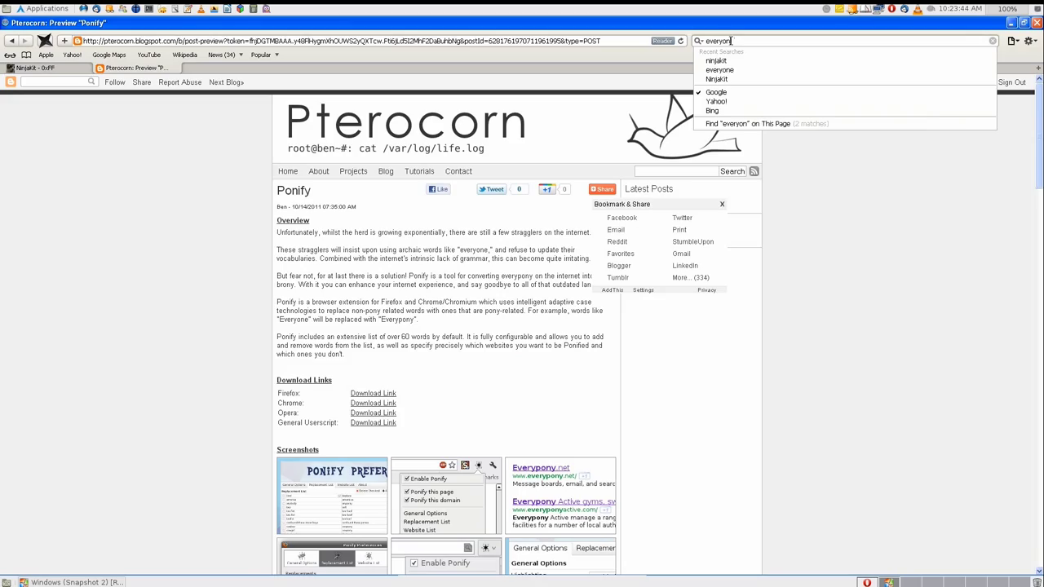
{"action": "key", "text": "Return"}
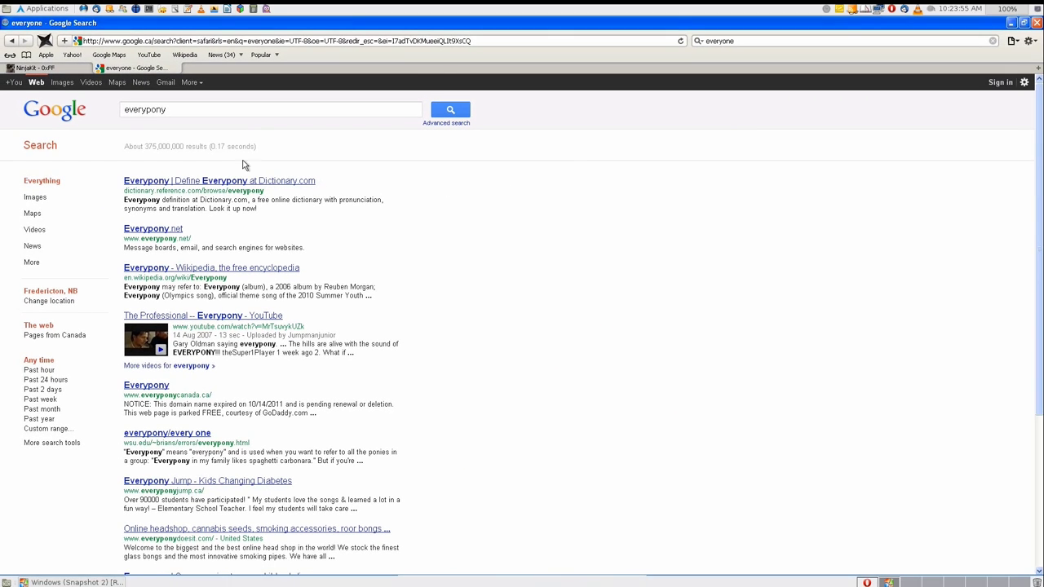
{"action": "left_click", "coordinate": [45, 41]}
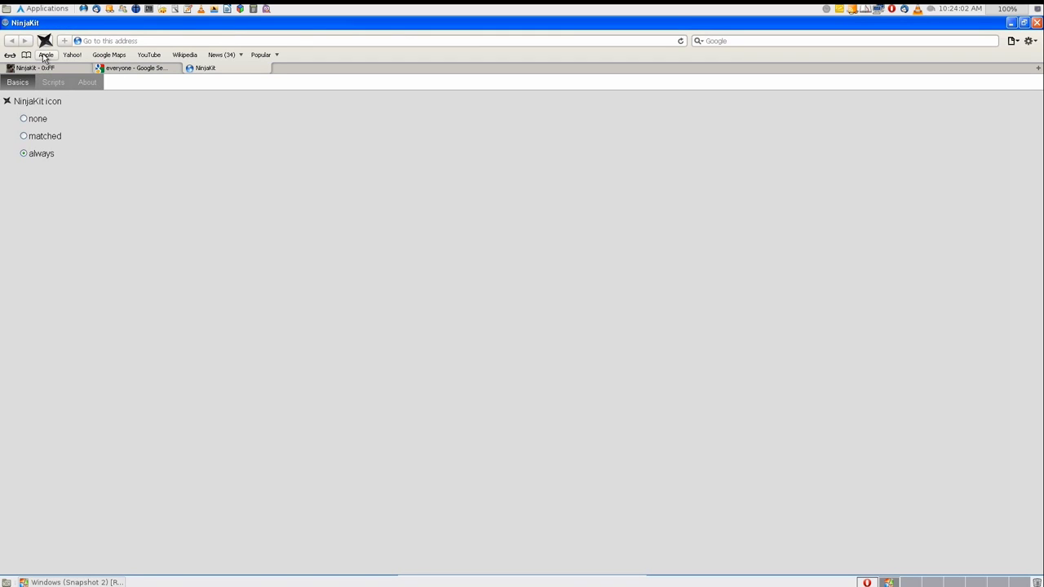
Step: Load the Ponify script in NinjaKit's Scripts editor and set the editor font to 21px Latha
{"action": "left_click", "coordinate": [49, 83]}
{"action": "left_click", "coordinate": [38, 122]}
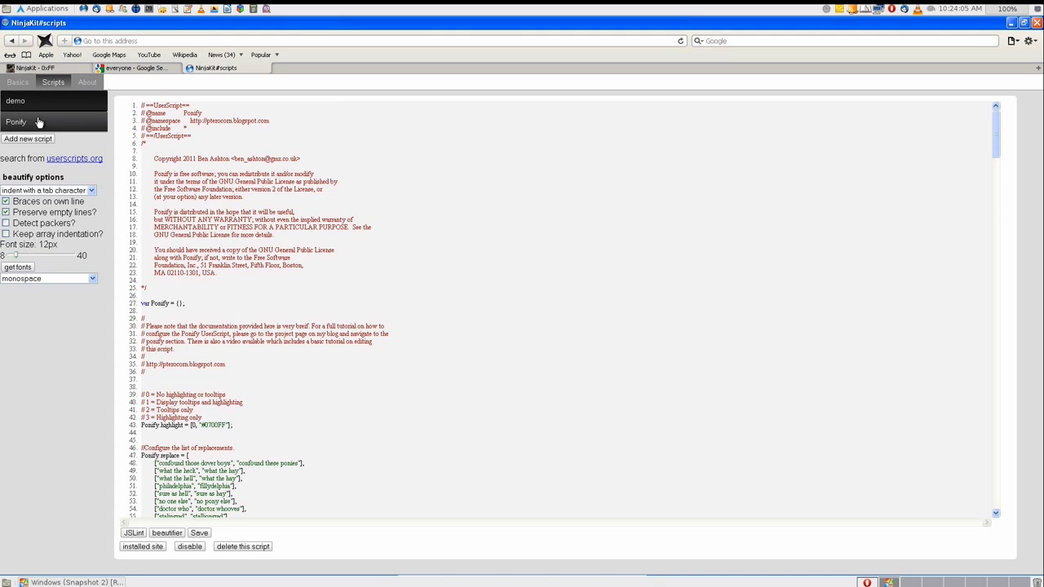
{"action": "left_click", "coordinate": [37, 257]}
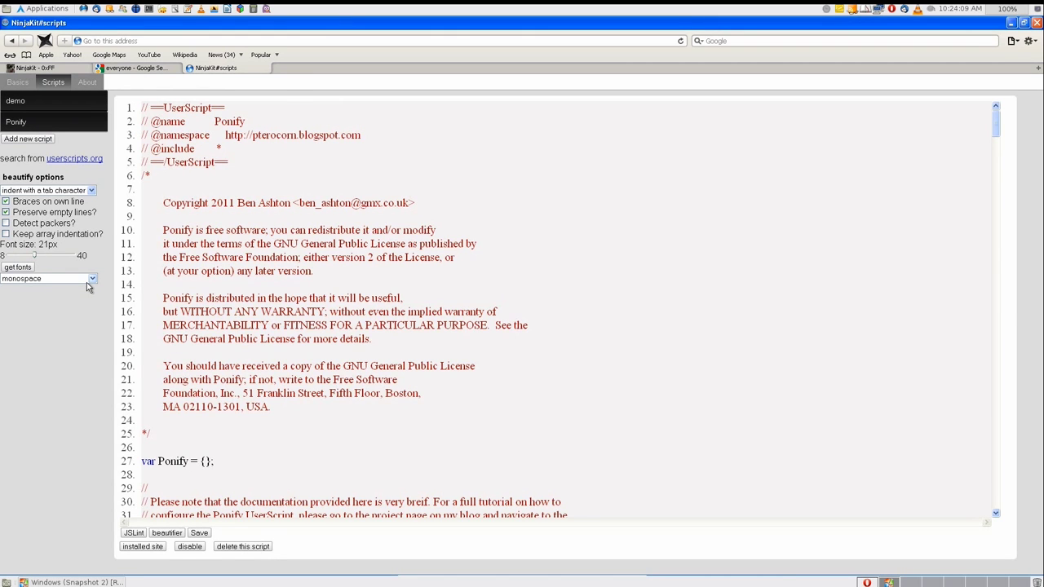
{"action": "left_click", "coordinate": [91, 280]}
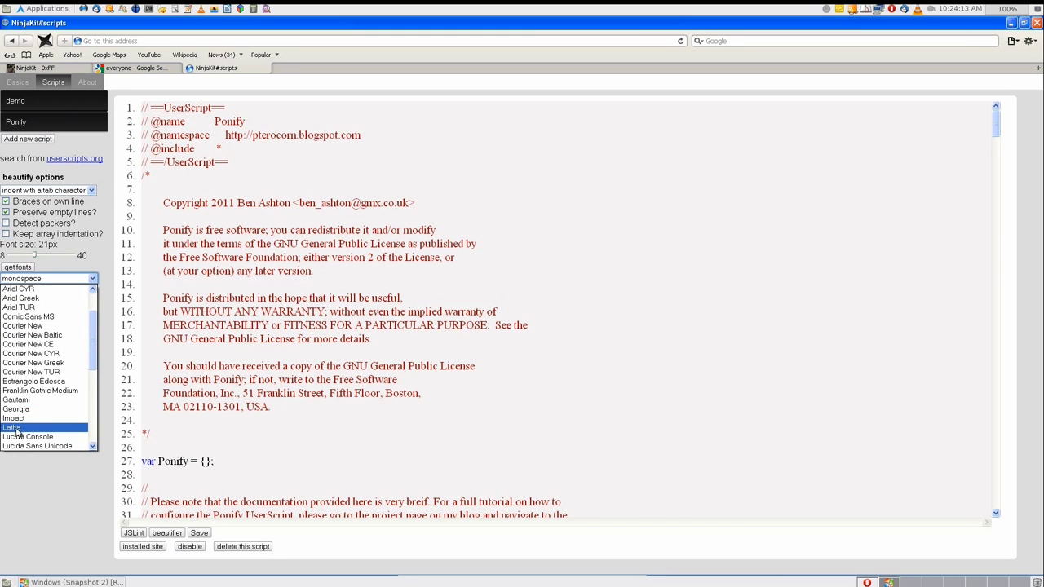
{"action": "left_click", "coordinate": [17, 428]}
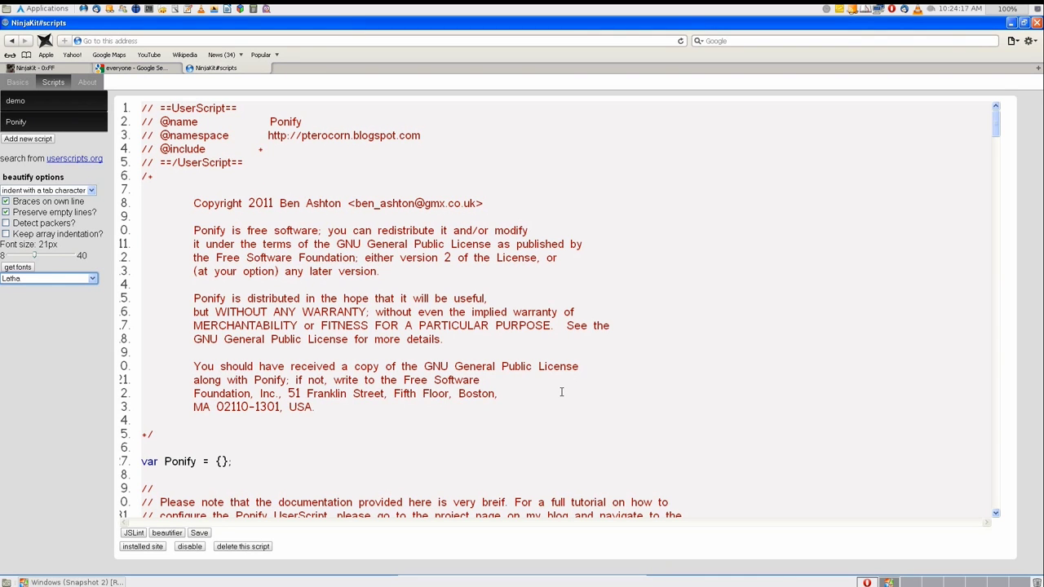
{"action": "scroll", "coordinate": [561, 392], "scroll_direction": "down", "scroll_amount": 1}
{"action": "scroll", "coordinate": [559, 389], "scroll_direction": "down", "scroll_amount": 3}
{"action": "scroll", "coordinate": [546, 359], "scroll_direction": "down", "scroll_amount": 3}
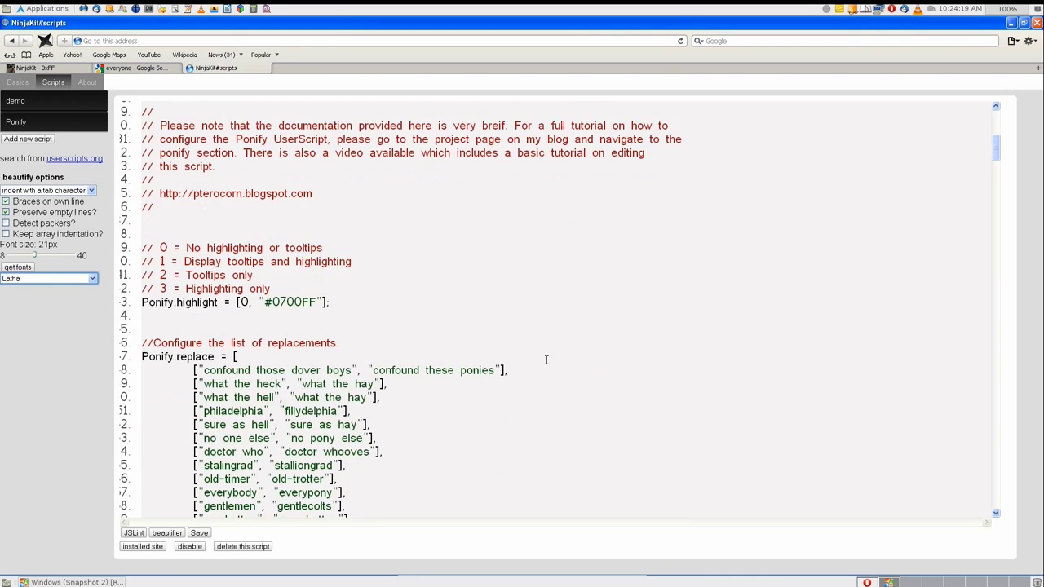
{"action": "scroll", "coordinate": [524, 337], "scroll_direction": "down", "scroll_amount": 3}
{"action": "scroll", "coordinate": [457, 308], "scroll_direction": "down", "scroll_amount": 3}
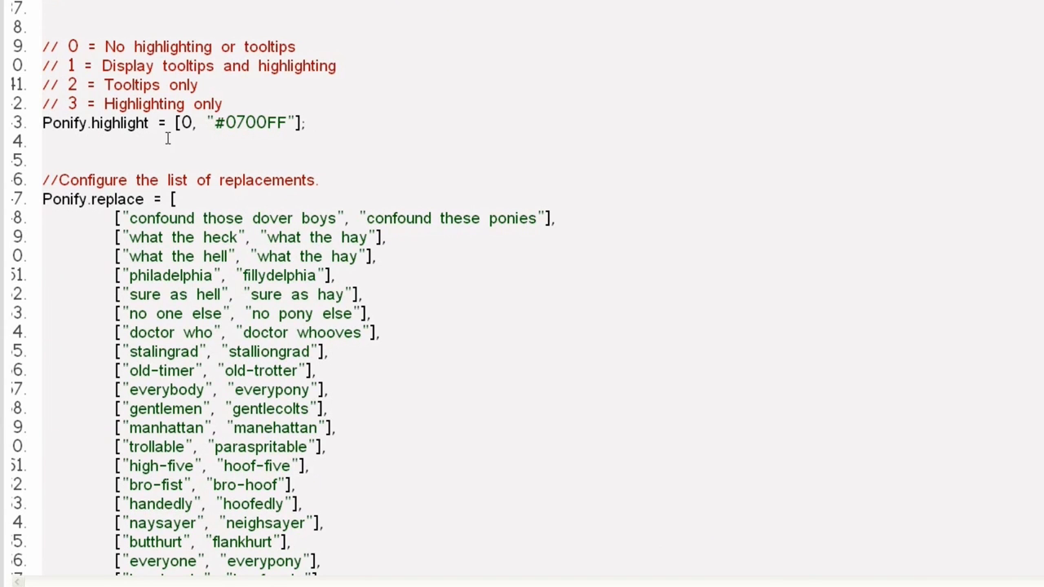
{"action": "left_click_drag", "start_coordinate": [177, 122], "coordinate": [188, 122]}
{"action": "left_click_drag", "start_coordinate": [215, 122], "coordinate": [287, 122]}
{"action": "left_click", "coordinate": [337, 125]}
{"action": "scroll", "coordinate": [564, 172], "scroll_direction": "down", "scroll_amount": 2}
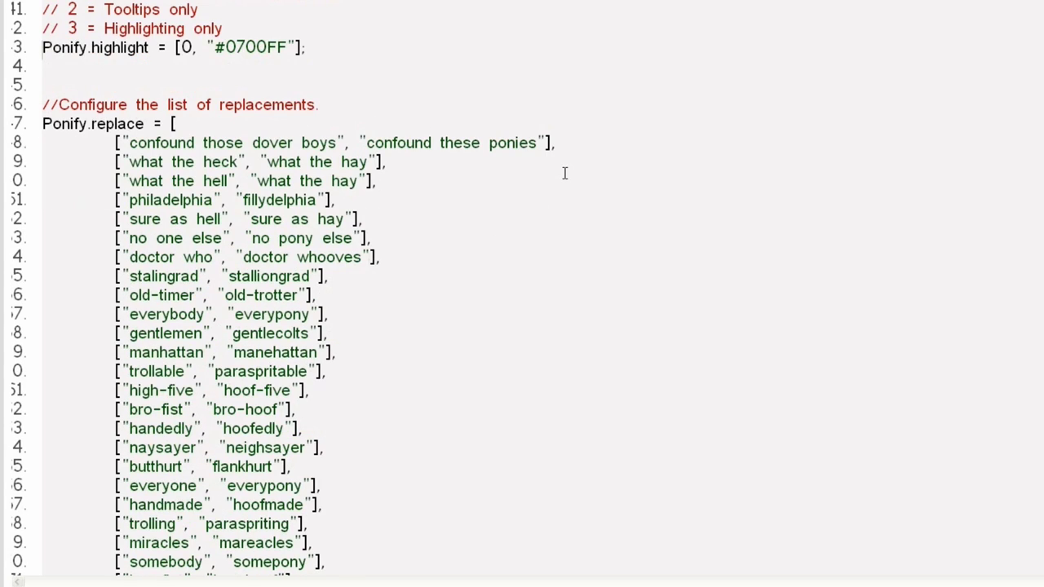
Step: Highlight the first replacement pair: 'confound those dover boys' → 'confound these ponies'
{"action": "scroll", "coordinate": [563, 172], "scroll_direction": "down", "scroll_amount": 2}
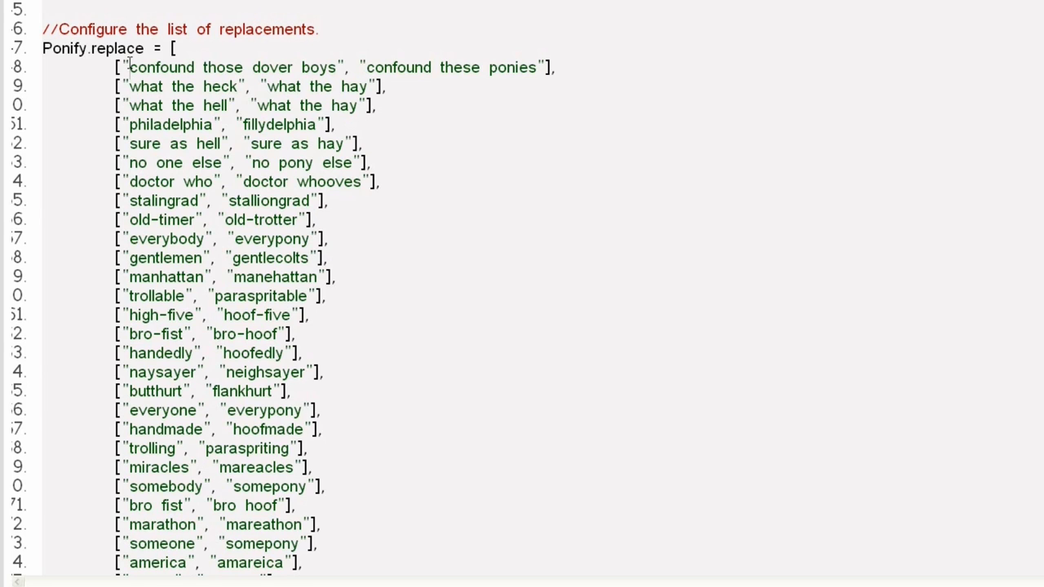
{"action": "left_click_drag", "start_coordinate": [129, 67], "coordinate": [336, 67]}
{"action": "left_click_drag", "start_coordinate": [366, 66], "coordinate": [538, 68]}
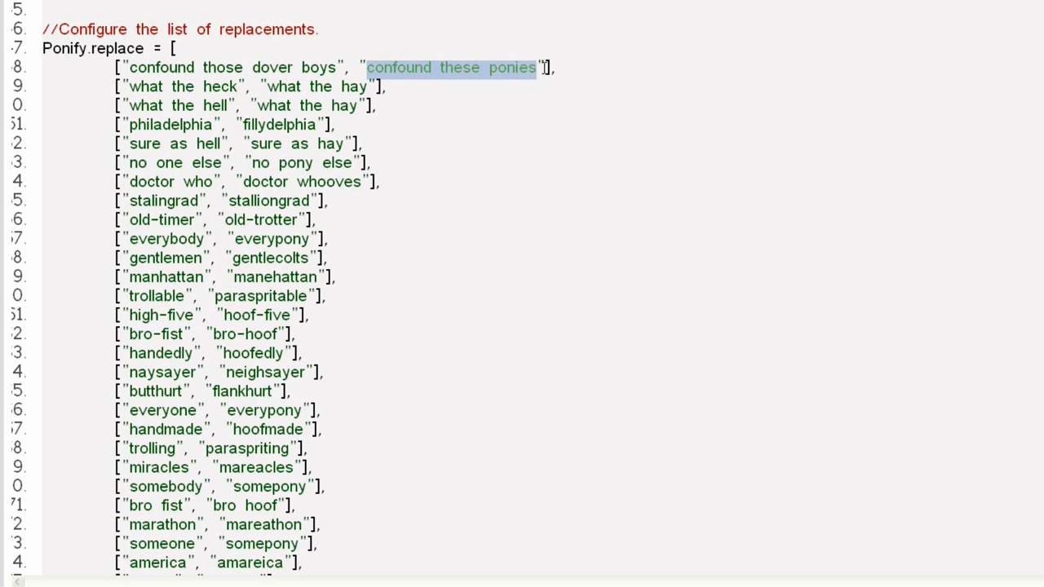
{"action": "key", "text": "Home"}
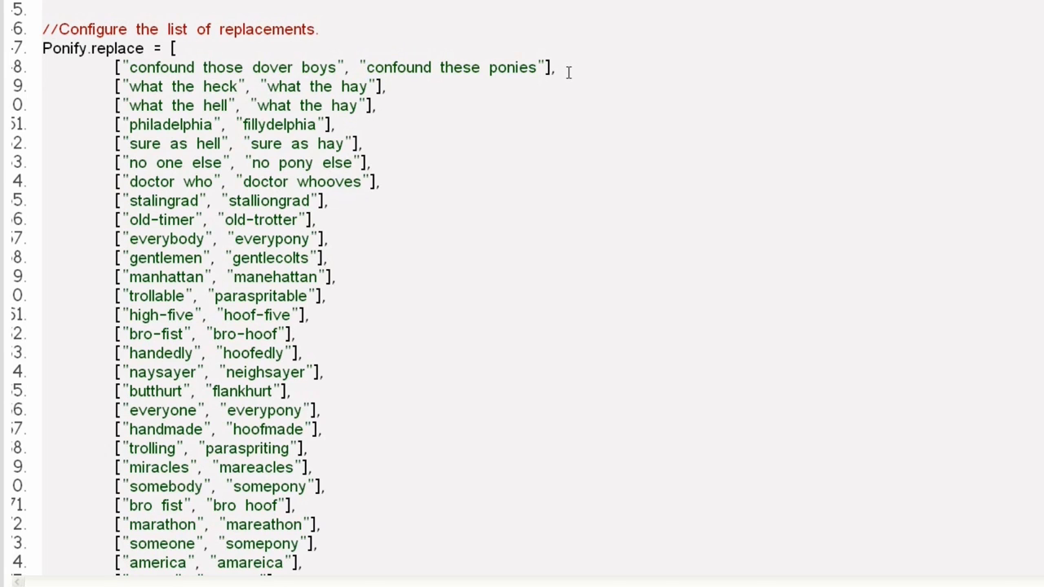
{"action": "key", "text": "shift+End"}
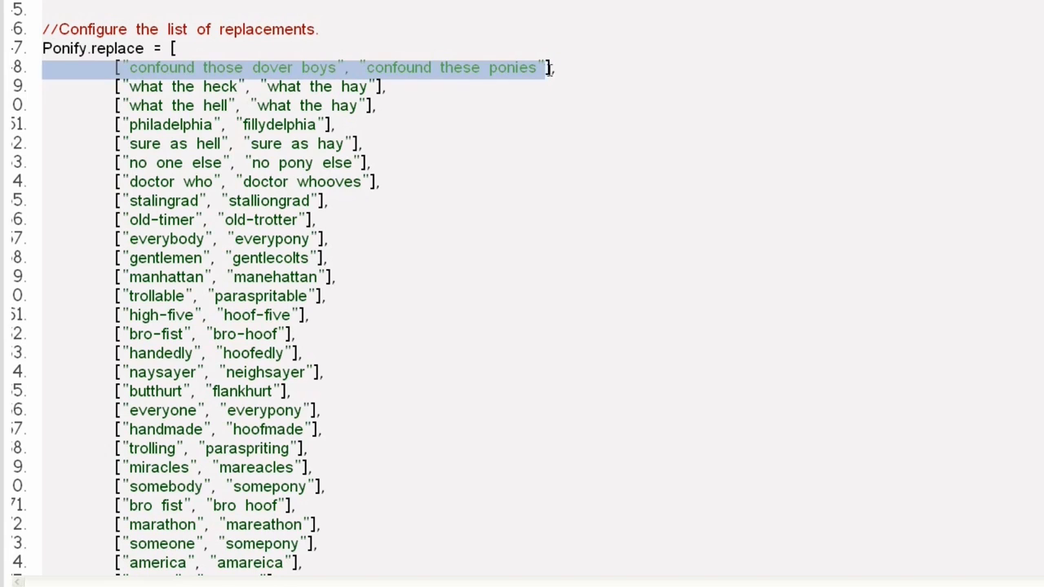
{"action": "left_click", "coordinate": [549, 72]}
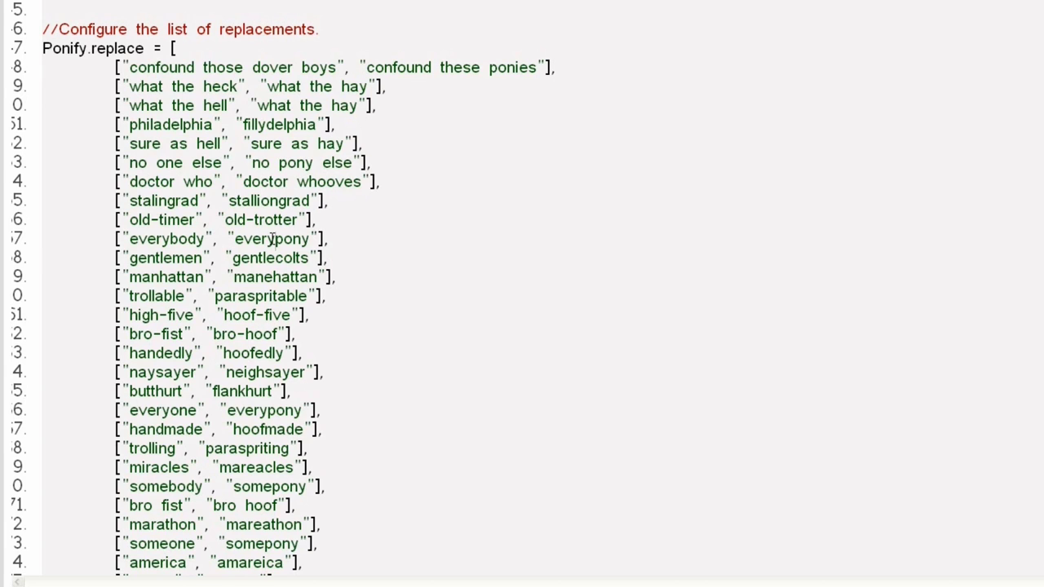
Step: Copy the everybody/everypony entry below stalingrad and change its word to 'word'
{"action": "triple_click", "coordinate": [274, 238]}
{"action": "key", "text": "ctrl+c"}
{"action": "left_click", "coordinate": [322, 218]}
{"action": "key", "text": "Return"}
{"action": "key", "text": "ctrl+v"}
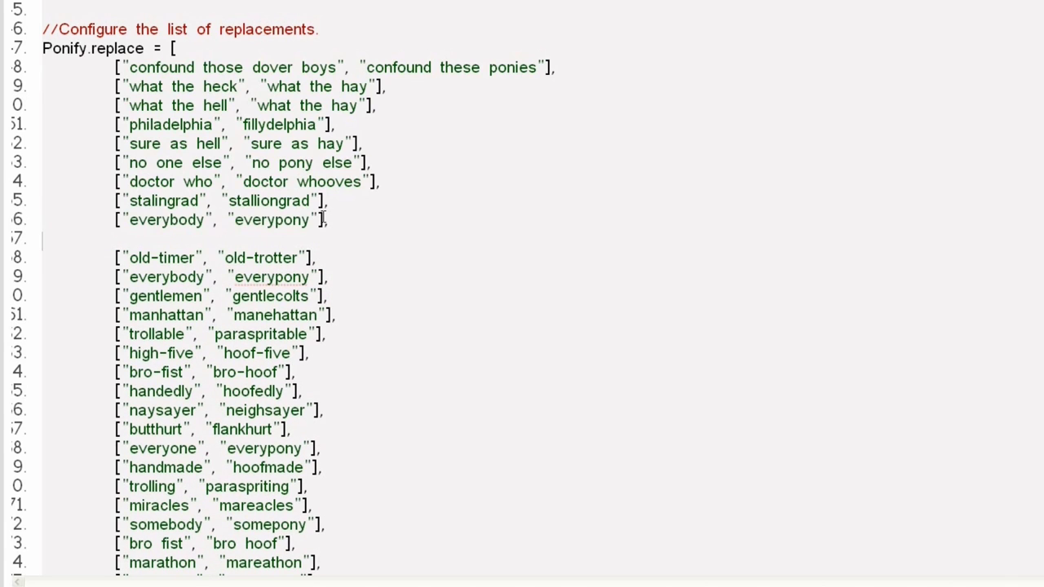
{"action": "double_click", "coordinate": [166, 219]}
{"action": "type", "text": "wo"}
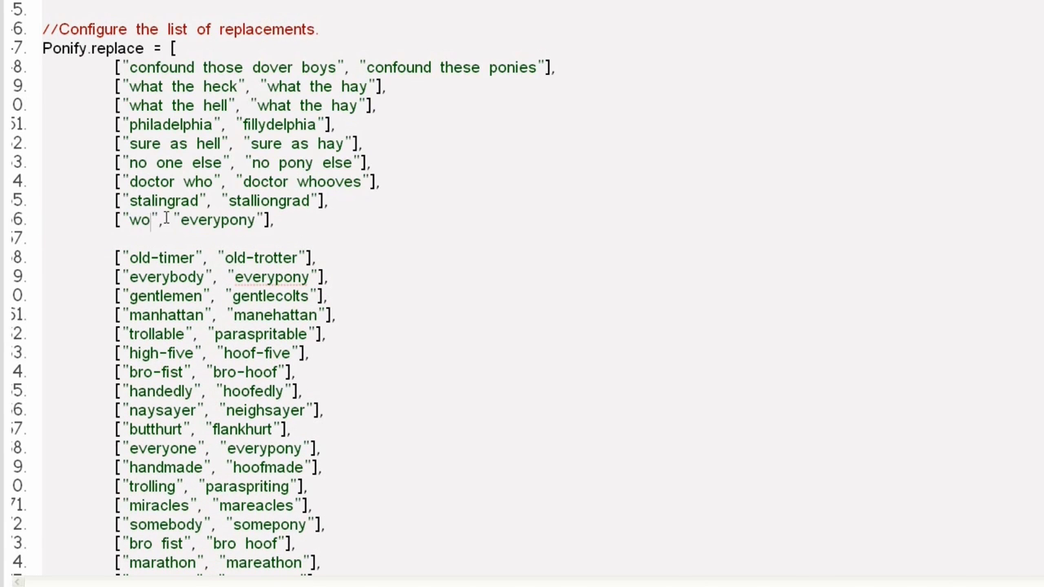
{"action": "type", "text": "rd"}
Step: Delete the old-timer line, then undo once to restore the everybody entry
{"action": "double_click", "coordinate": [187, 258]}
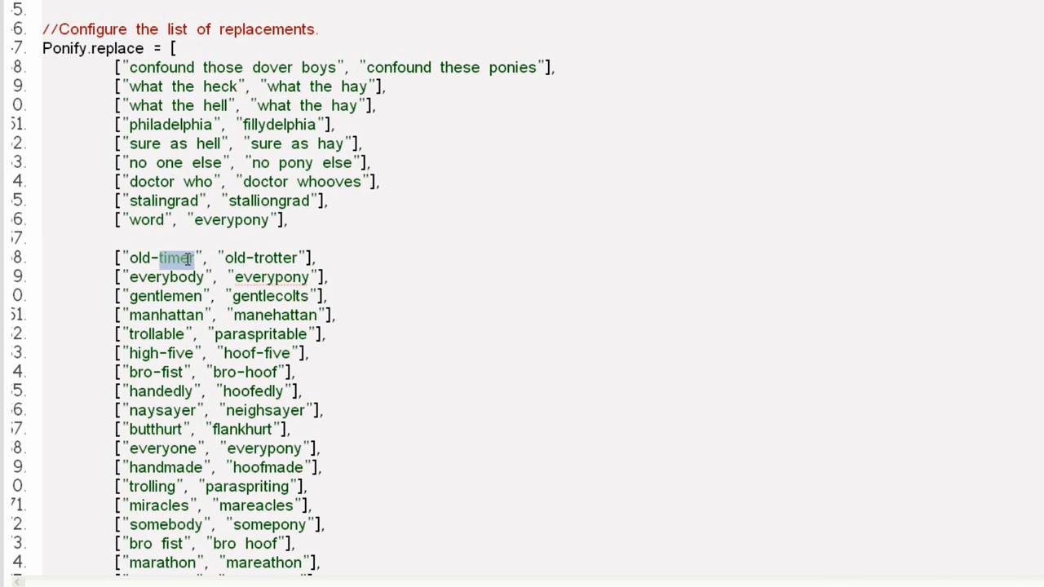
{"action": "triple_click", "coordinate": [188, 259]}
{"action": "key", "text": "BackSpace"}
{"action": "key", "text": "BackSpace"}
{"action": "key", "text": "BackSpace"}
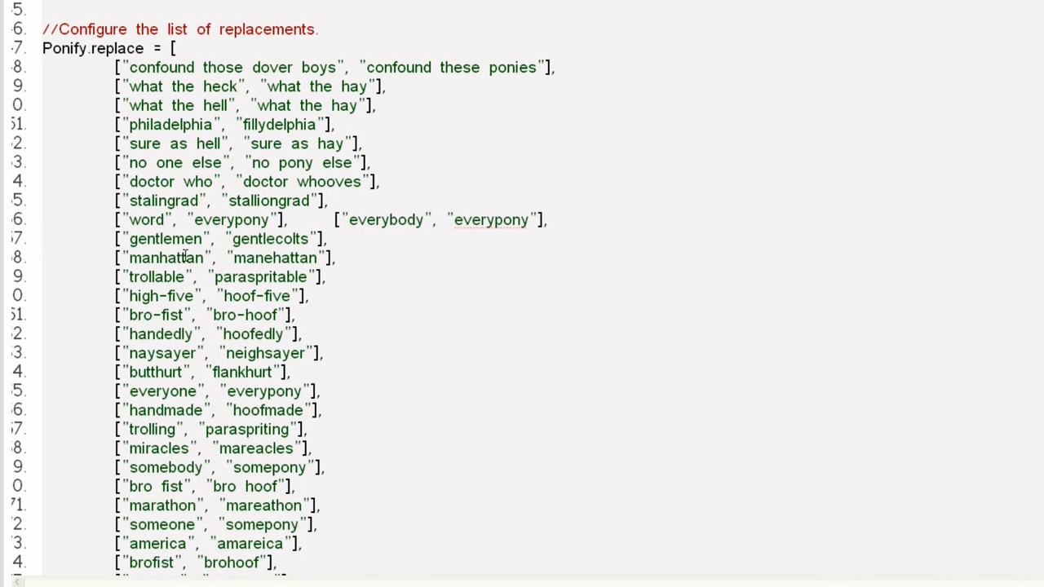
{"action": "key", "text": "ctrl+z"}
Step: Scroll to the Ponify website settings and highlight the blacklist mode value 0
{"action": "scroll", "coordinate": [459, 261], "scroll_direction": "down", "scroll_amount": 4}
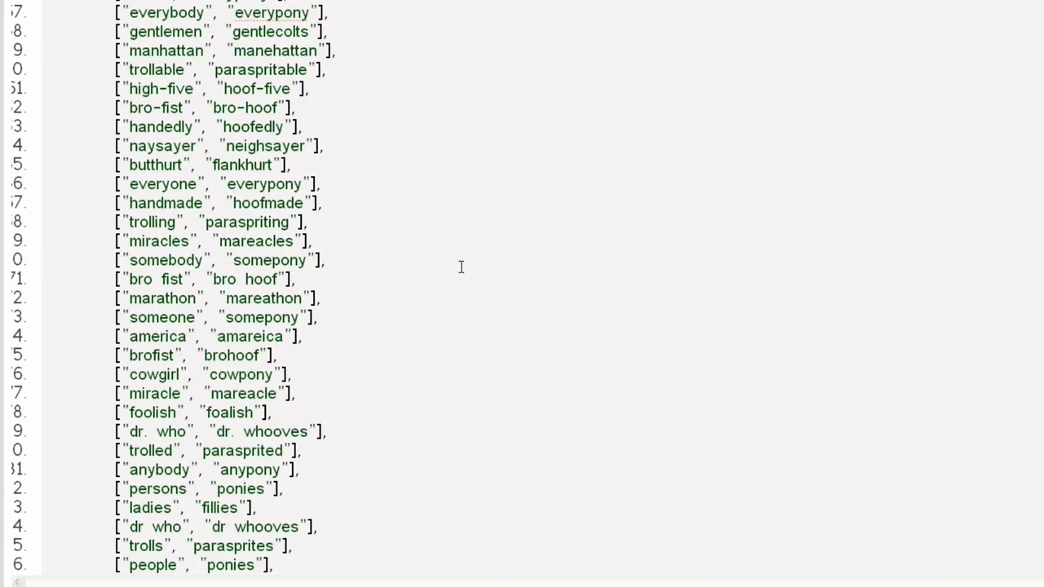
{"action": "scroll", "coordinate": [461, 267], "scroll_direction": "down", "scroll_amount": 3}
{"action": "scroll", "coordinate": [465, 264], "scroll_direction": "down", "scroll_amount": 6}
{"action": "scroll", "coordinate": [459, 264], "scroll_direction": "down", "scroll_amount": 9}
{"action": "scroll", "coordinate": [457, 258], "scroll_direction": "down", "scroll_amount": 2}
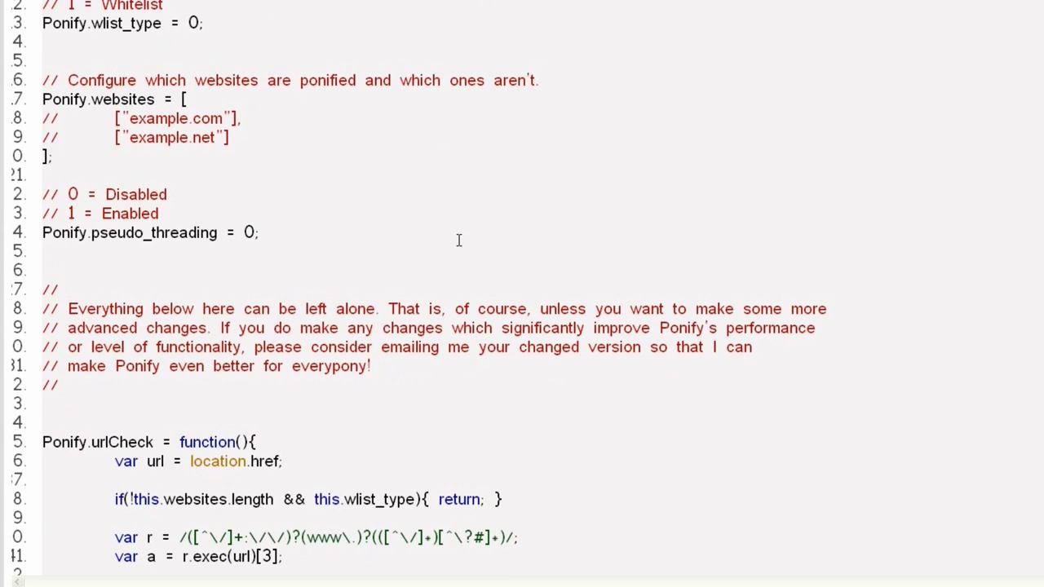
{"action": "scroll", "coordinate": [458, 239], "scroll_direction": "up", "scroll_amount": 3}
{"action": "double_click", "coordinate": [193, 174]}
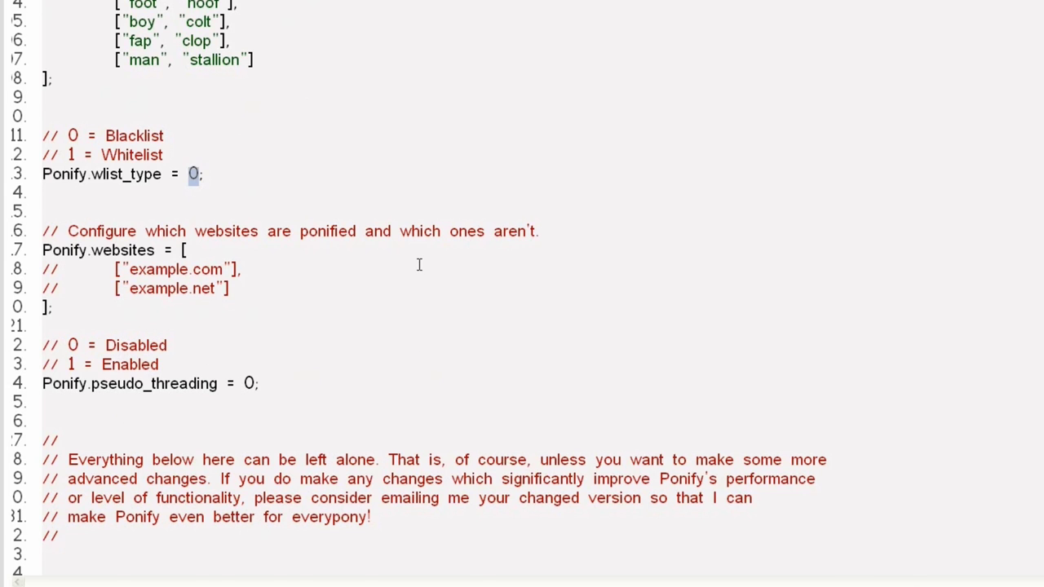
{"action": "scroll", "coordinate": [419, 265], "scroll_direction": "down", "scroll_amount": 1}
{"action": "left_click", "coordinate": [373, 248]}
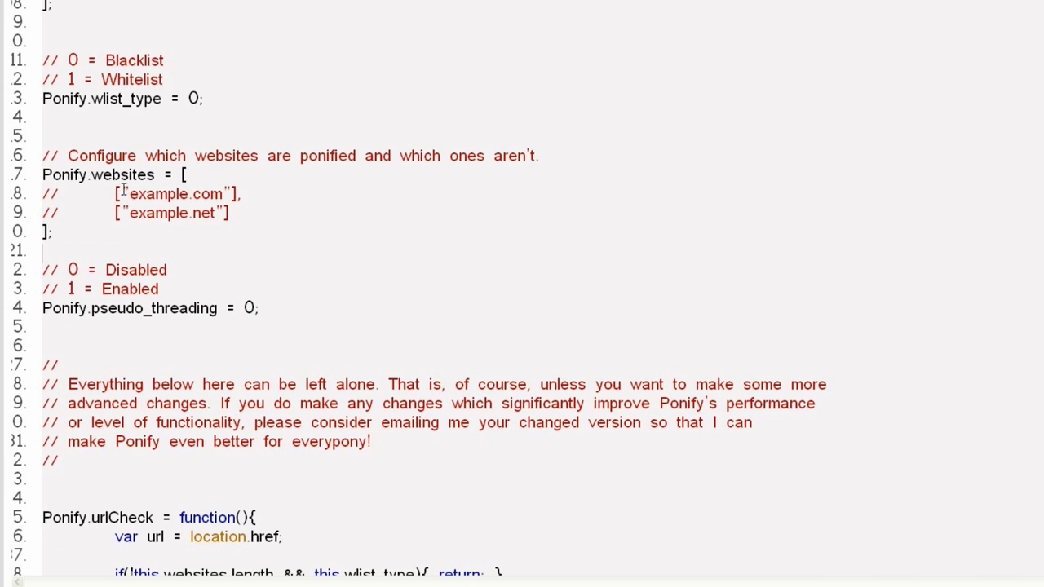
Step: Uncomment the example.com entry and change it to youtube.com
{"action": "left_click", "coordinate": [64, 194]}
{"action": "key", "text": "BackSpace"}
{"action": "key", "text": "BackSpace"}
{"action": "double_click", "coordinate": [143, 199]}
{"action": "type", "text": "y"}
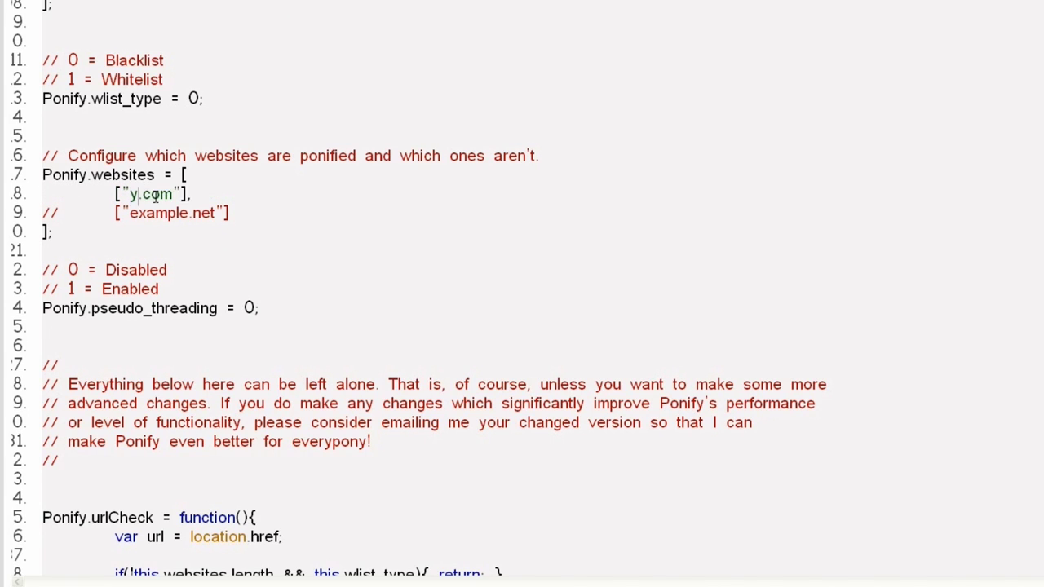
{"action": "type", "text": "outube"}
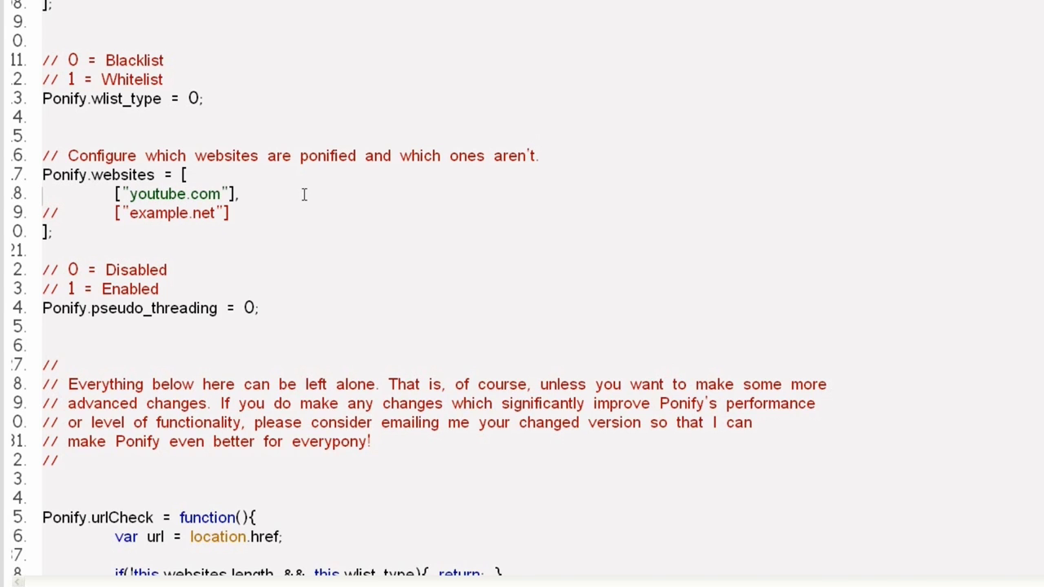
Step: Highlight the pseudo_threading value, left off, then scroll back up
{"action": "scroll", "coordinate": [304, 194], "scroll_direction": "down", "scroll_amount": 2}
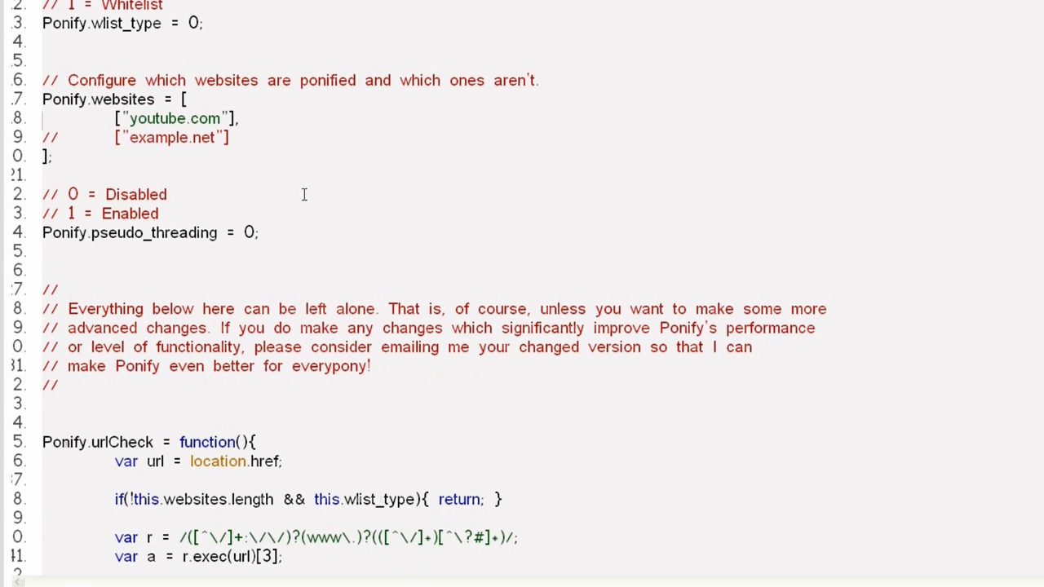
{"action": "double_click", "coordinate": [248, 232]}
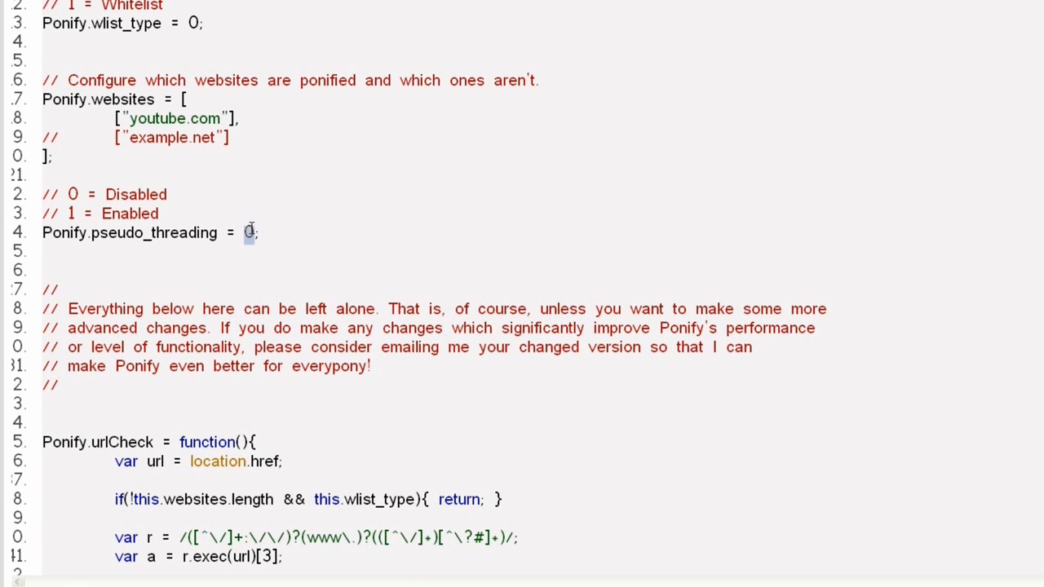
{"action": "left_click", "coordinate": [376, 212]}
{"action": "scroll", "coordinate": [377, 210], "scroll_direction": "up", "scroll_amount": 2}
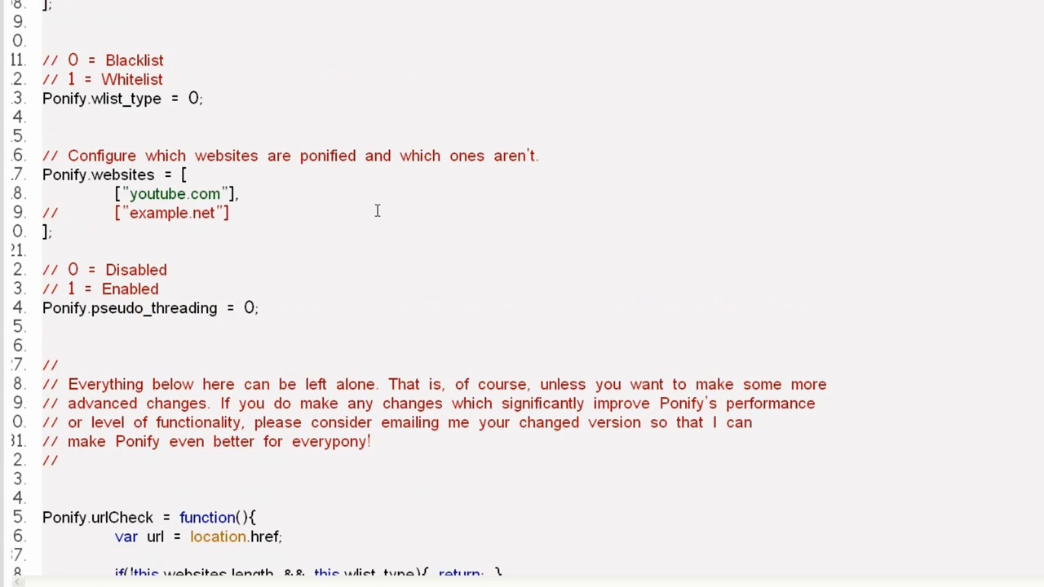
{"action": "scroll", "coordinate": [377, 210], "scroll_direction": "up", "scroll_amount": 2}
{"action": "scroll", "coordinate": [377, 210], "scroll_direction": "up", "scroll_amount": 2}
{"action": "scroll", "coordinate": [378, 210], "scroll_direction": "up", "scroll_amount": 2}
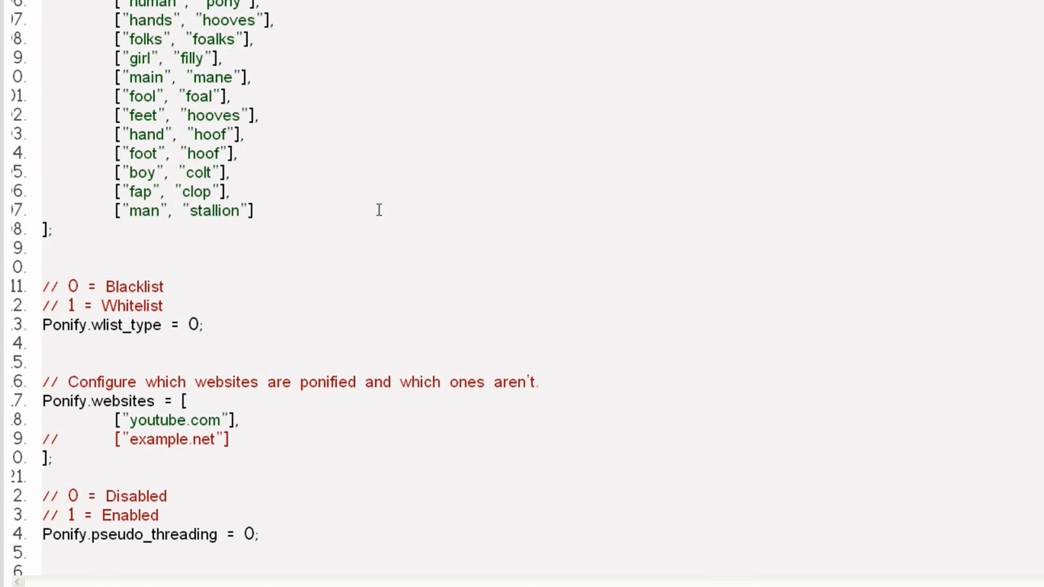